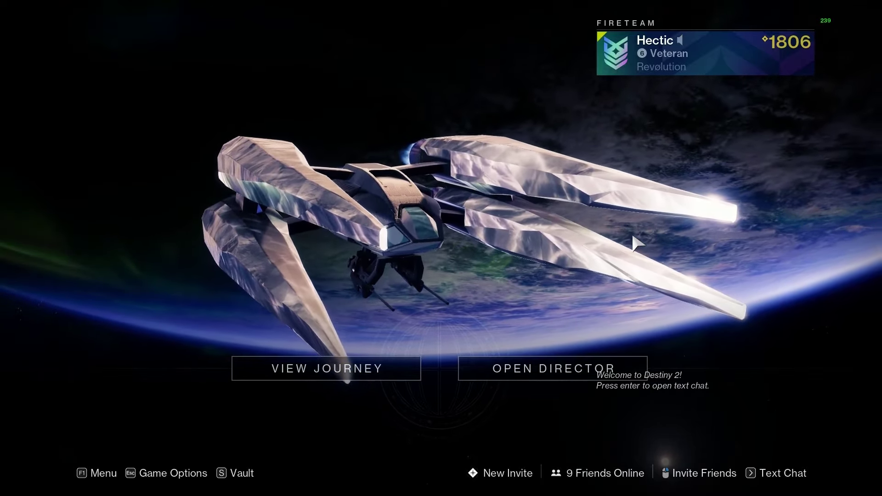
Bring up the guardian's Character tab from orbit with F1.
{"action": "key", "text": "F1"}
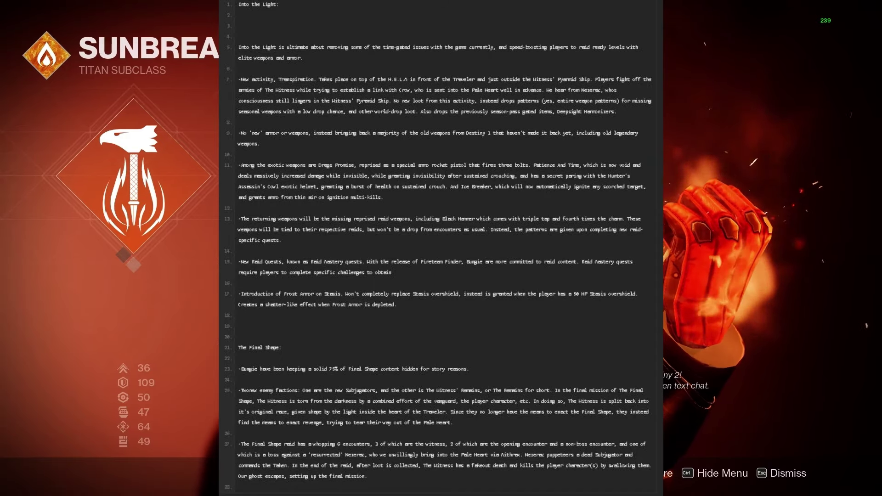
{"action": "mouse_move", "coordinate": [135, 154]}
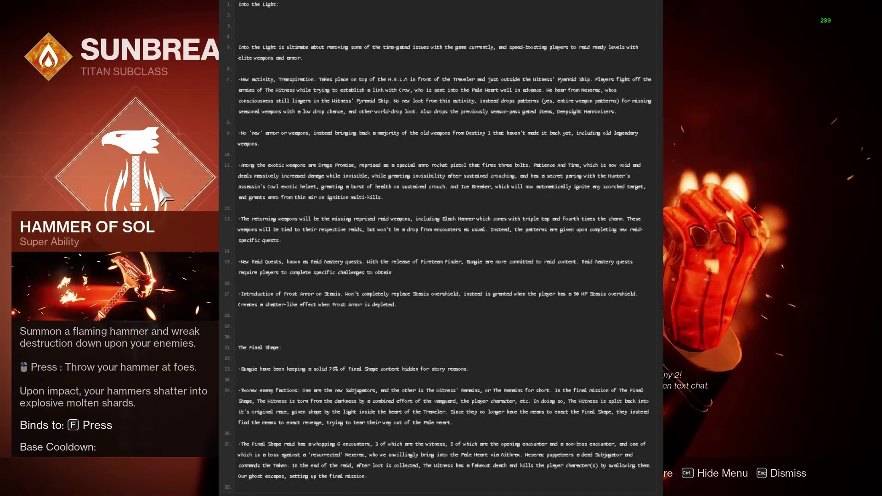
Preview the Burning Maul super against Hammer of Sol, leaving Hammer of Sol equipped.
{"action": "left_click", "coordinate": [161, 340]}
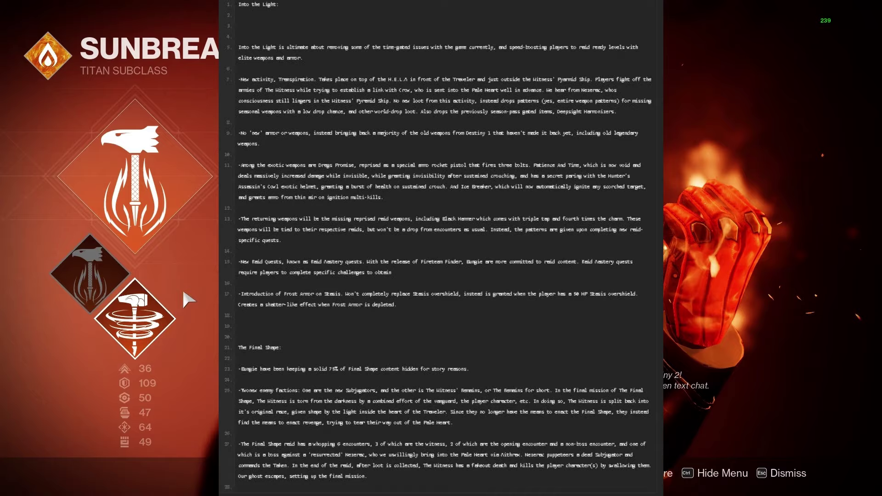
{"action": "left_click", "coordinate": [161, 323]}
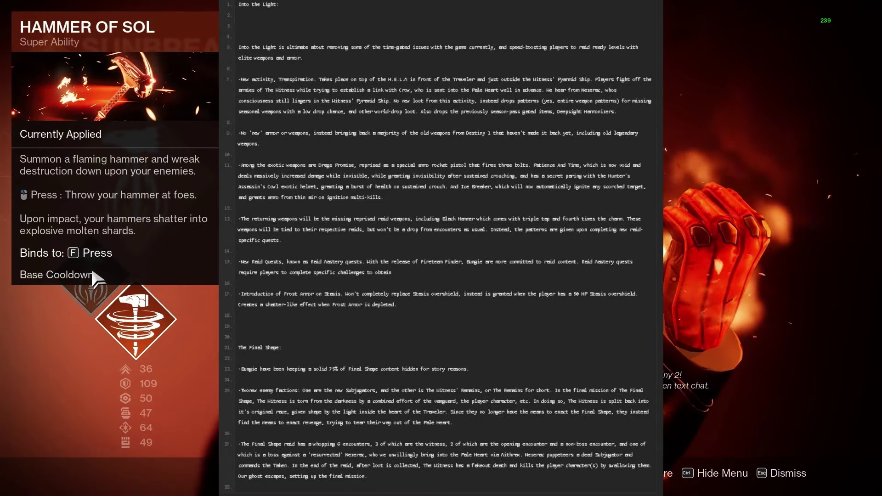
{"action": "left_click", "coordinate": [150, 214]}
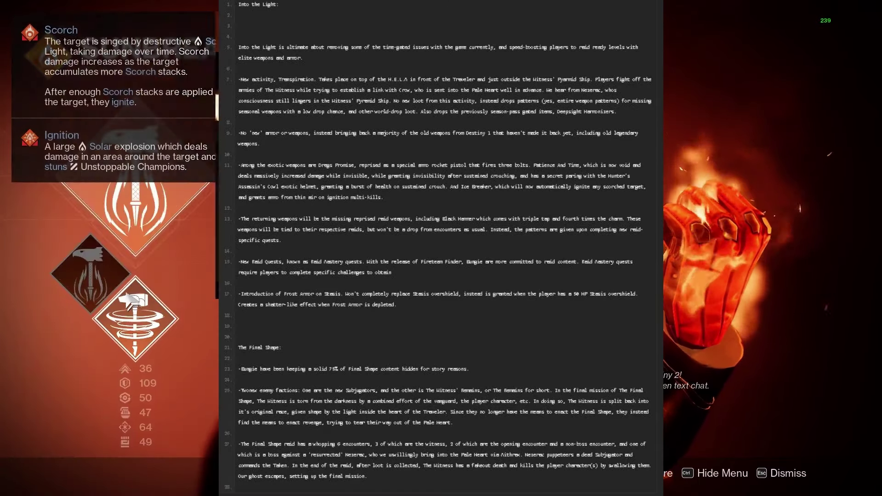
{"action": "left_click", "coordinate": [141, 331]}
{"action": "left_click", "coordinate": [141, 331]}
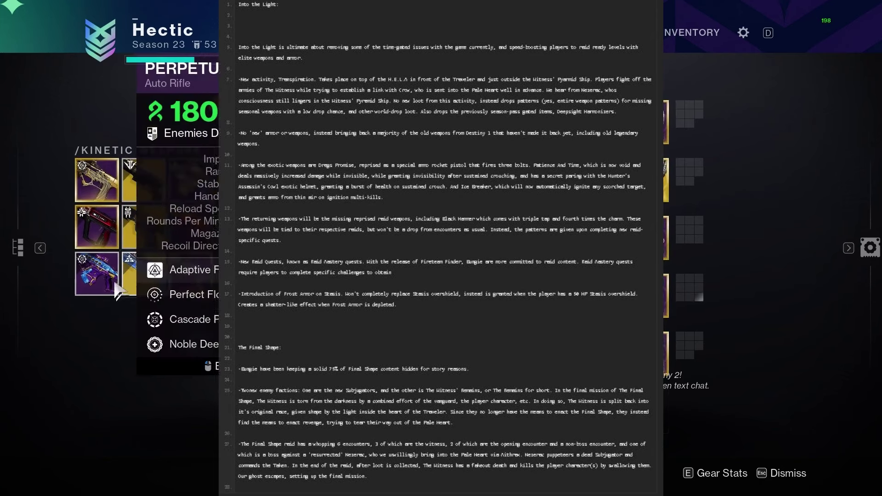
Equip a different kinetic auto rifle on the guardian.
{"action": "left_click", "coordinate": [97, 275]}
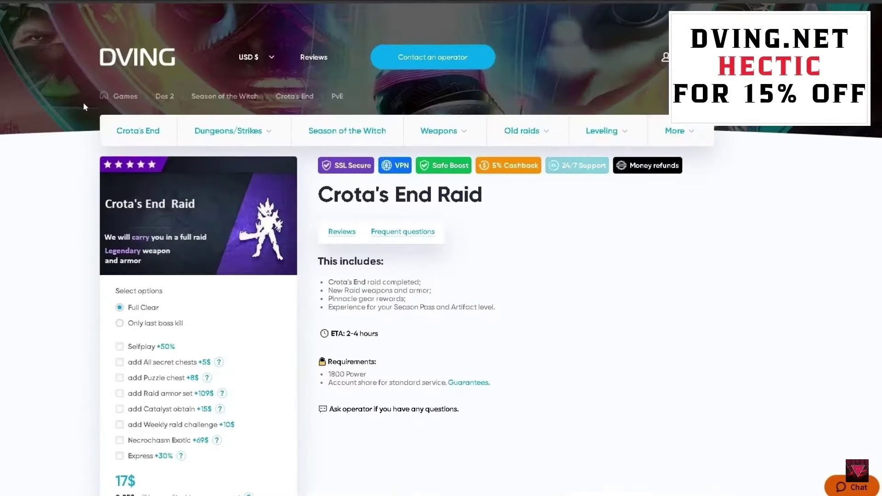
Open the Crota's End Raid listing and choose the Full Clear option.
{"action": "middle_click", "coordinate": [70, 267]}
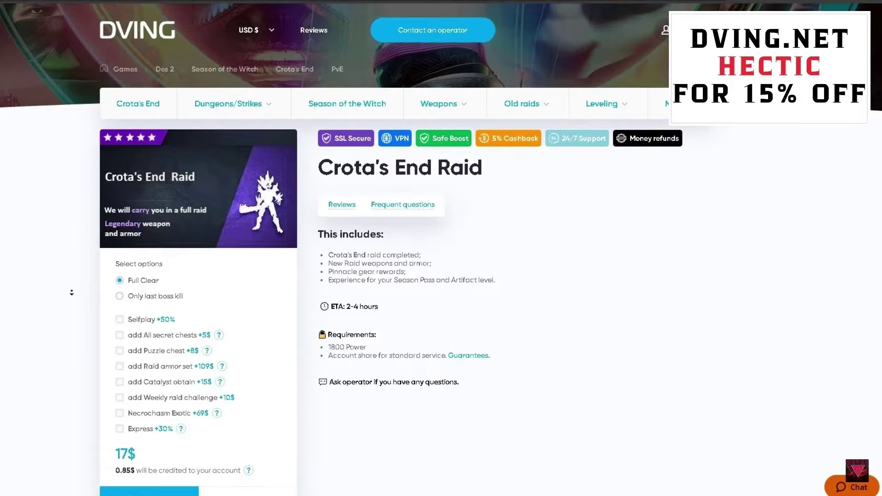
{"action": "scroll", "coordinate": [70, 267], "scroll_direction": "down", "scroll_amount": 3}
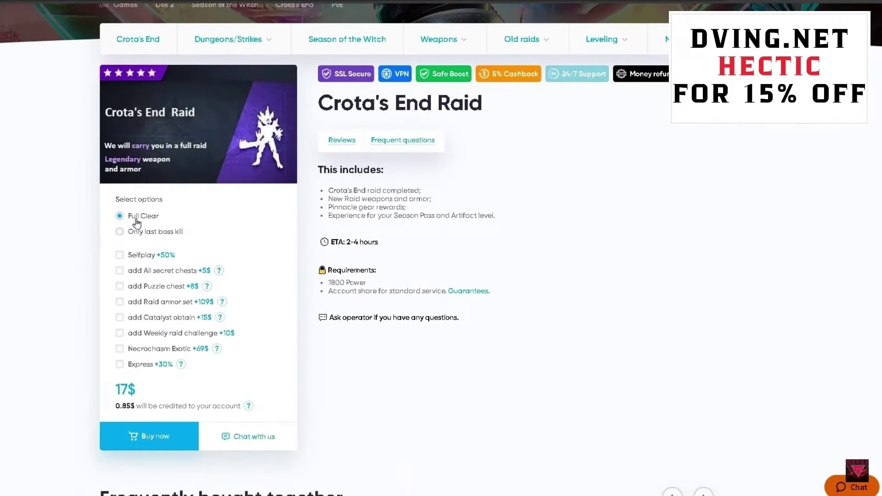
{"action": "left_click", "coordinate": [121, 255]}
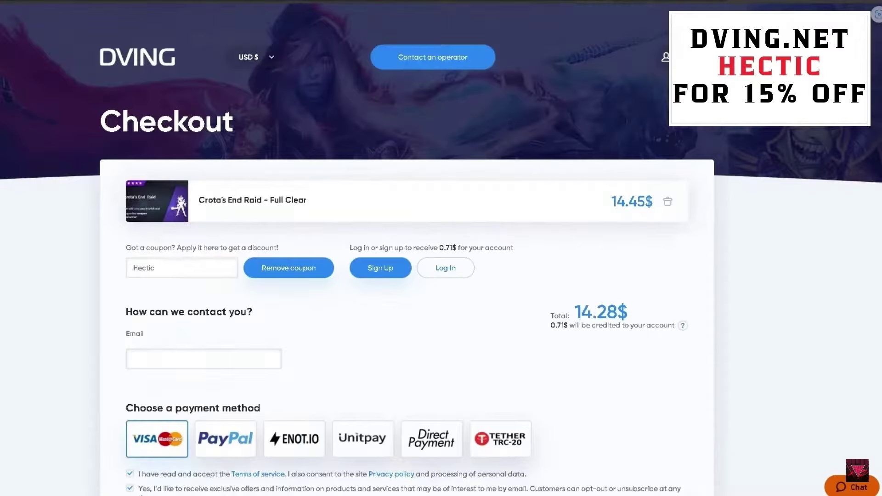
{"action": "left_click", "coordinate": [166, 271]}
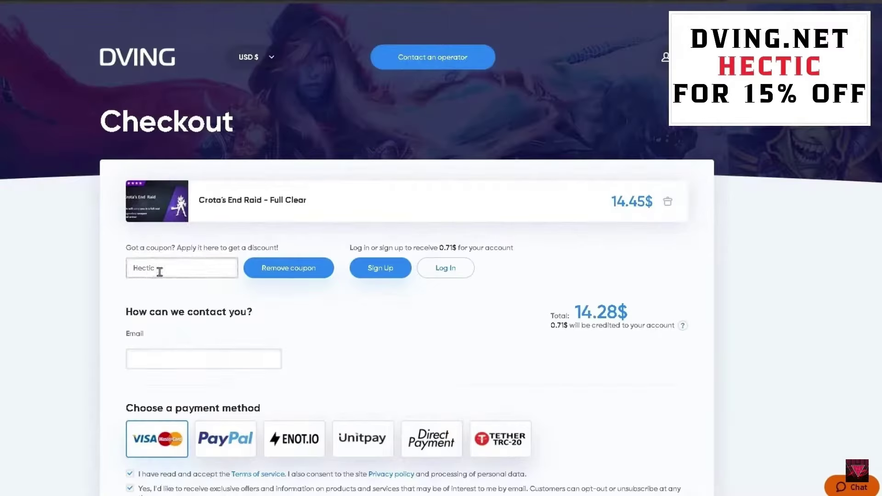
{"action": "left_click_drag", "start_coordinate": [159, 268], "coordinate": [129, 270]}
{"action": "left_click", "coordinate": [158, 274]}
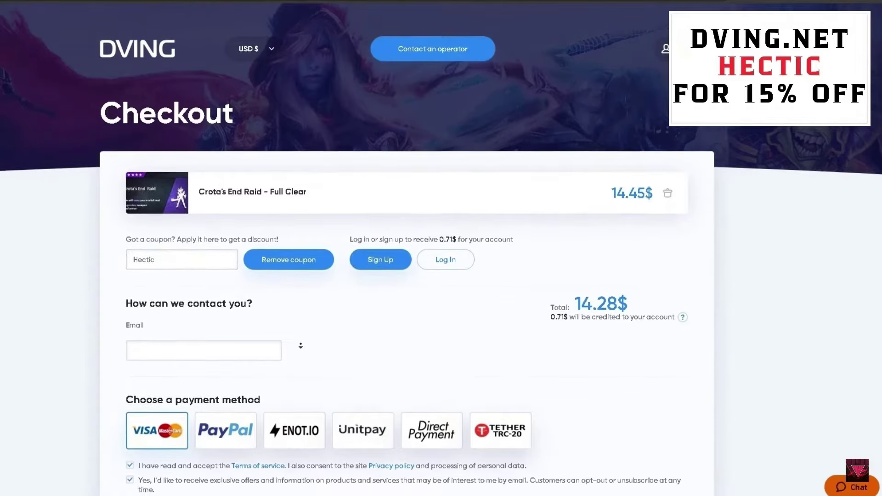
{"action": "scroll", "coordinate": [301, 332], "scroll_direction": "down", "scroll_amount": 3}
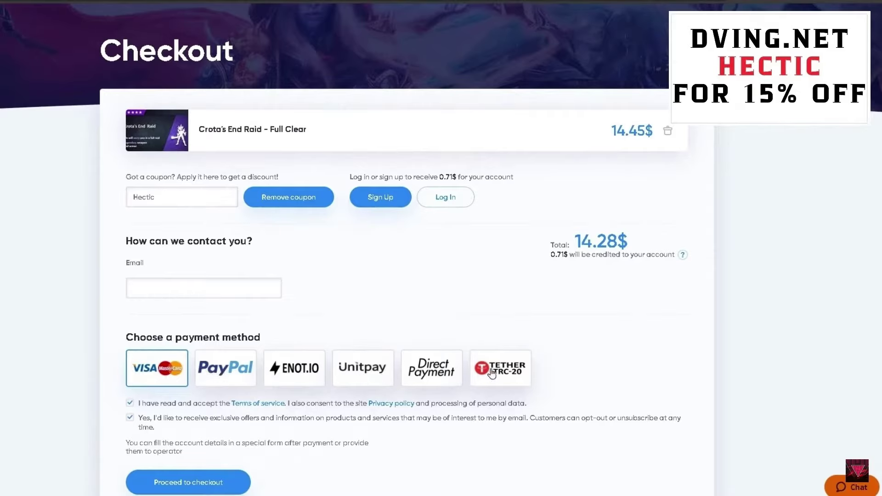
{"action": "scroll", "coordinate": [555, 372], "scroll_direction": "down", "scroll_amount": 2}
{"action": "scroll", "coordinate": [562, 395], "scroll_direction": "down", "scroll_amount": 1}
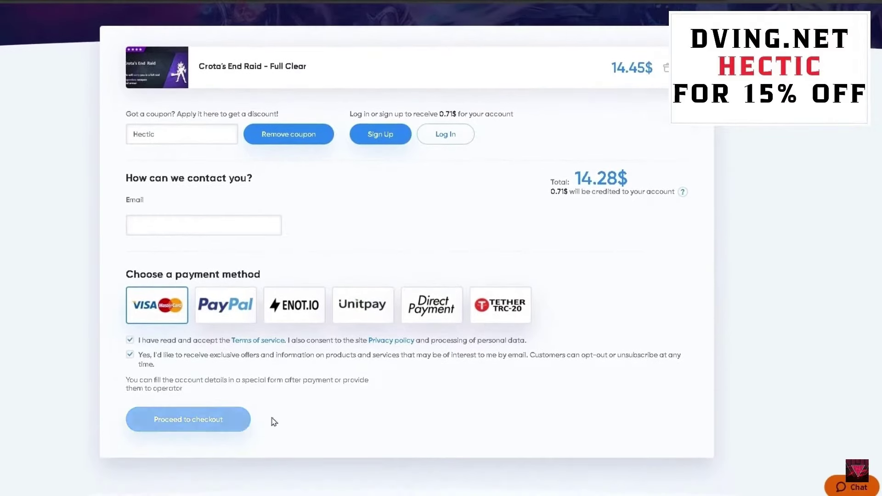
Open the DVING support chat widget at the bottom-right corner.
{"action": "left_click", "coordinate": [852, 486]}
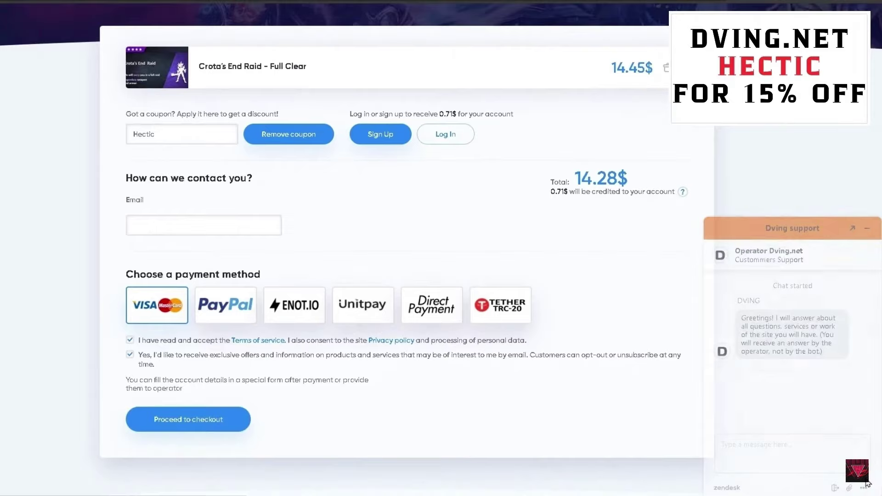